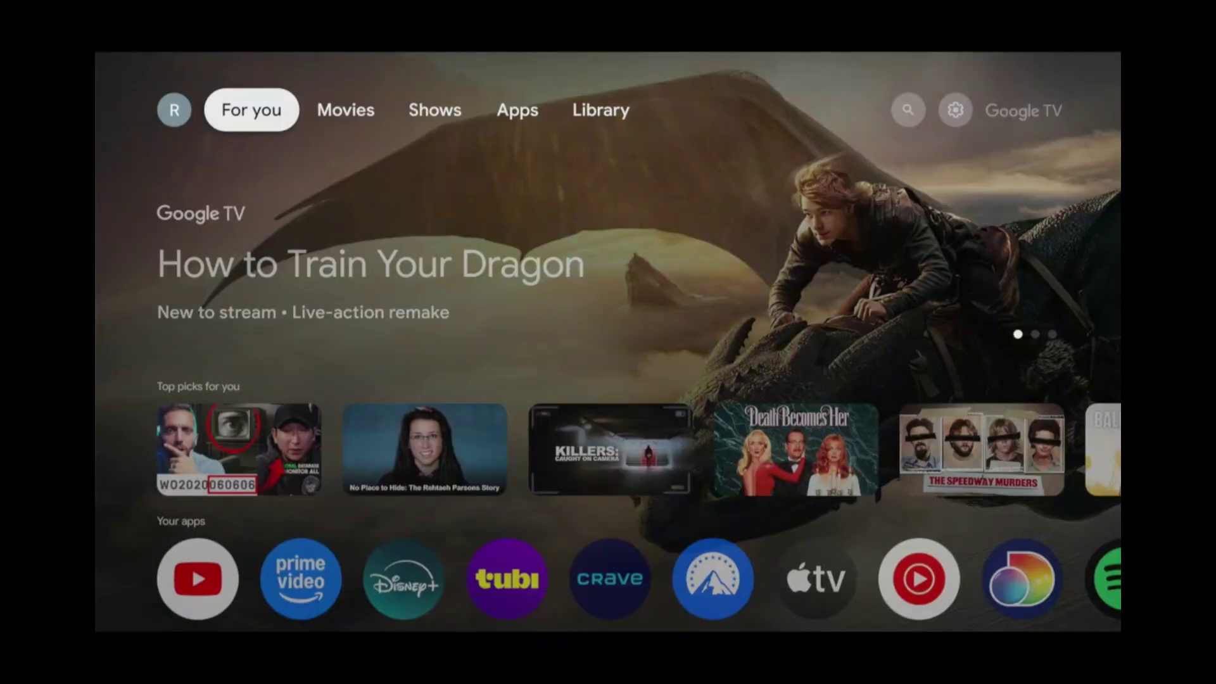
Step: Open the full settings of the TV from its home screen
key(Right)
key(Right)
key(Right)
key(Right)
key(Right)
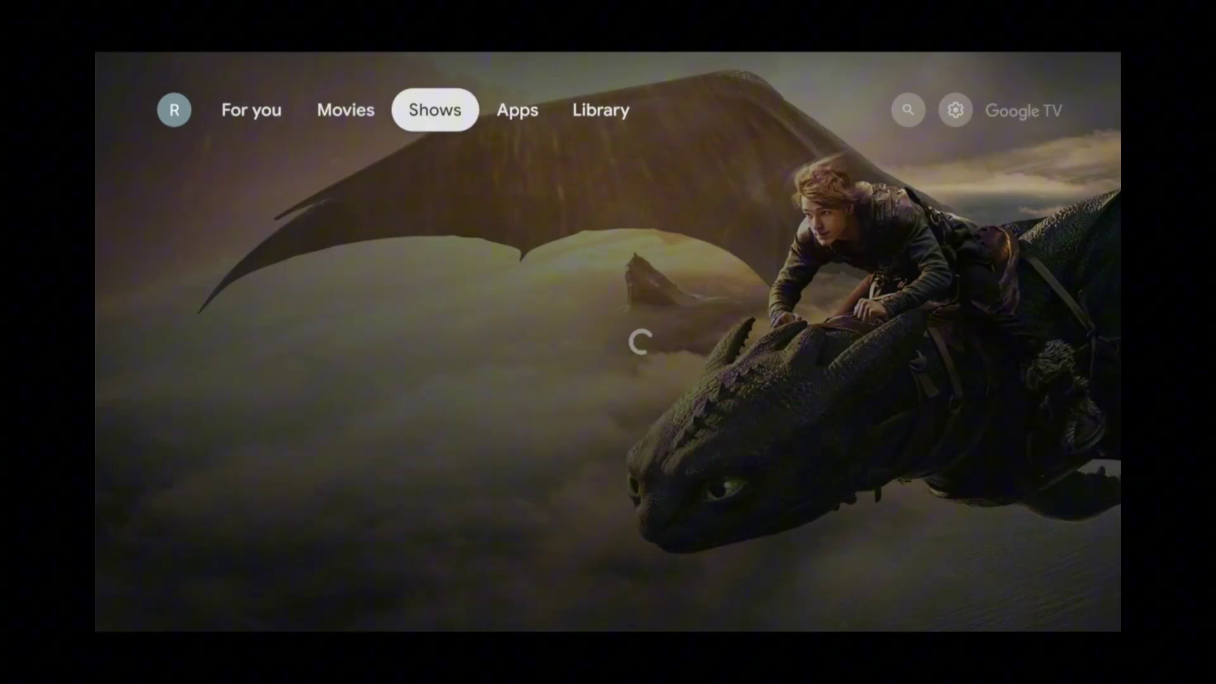
key(Right)
key(Return)
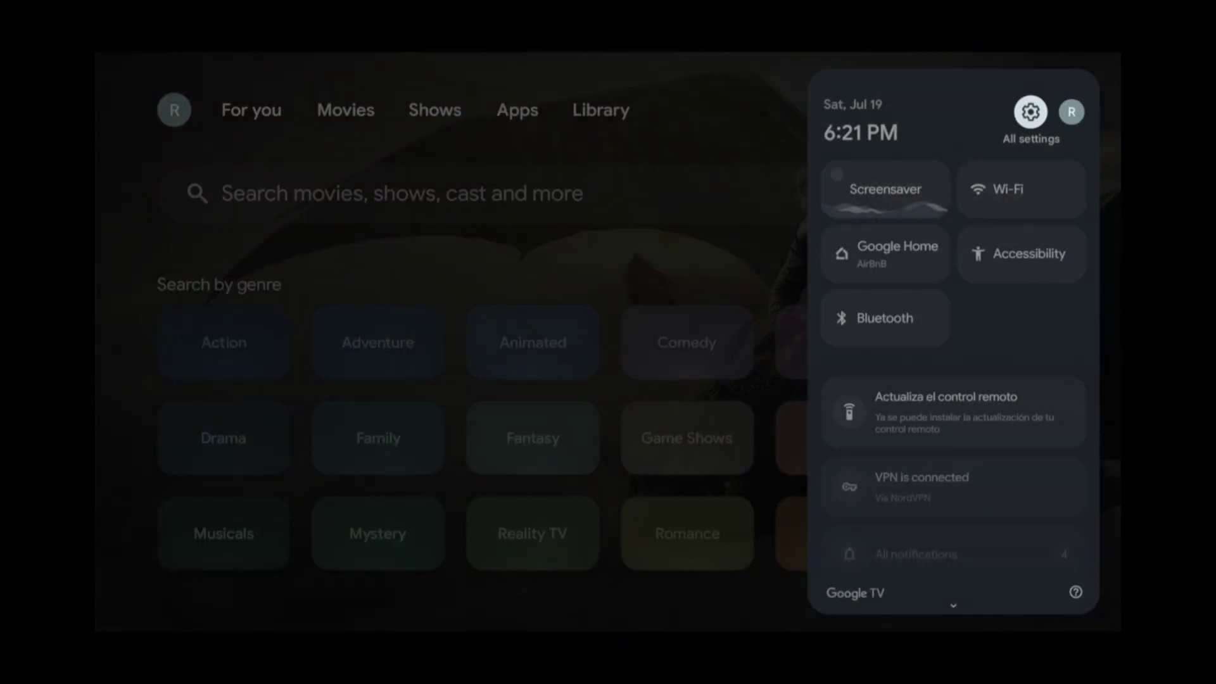
key(Return)
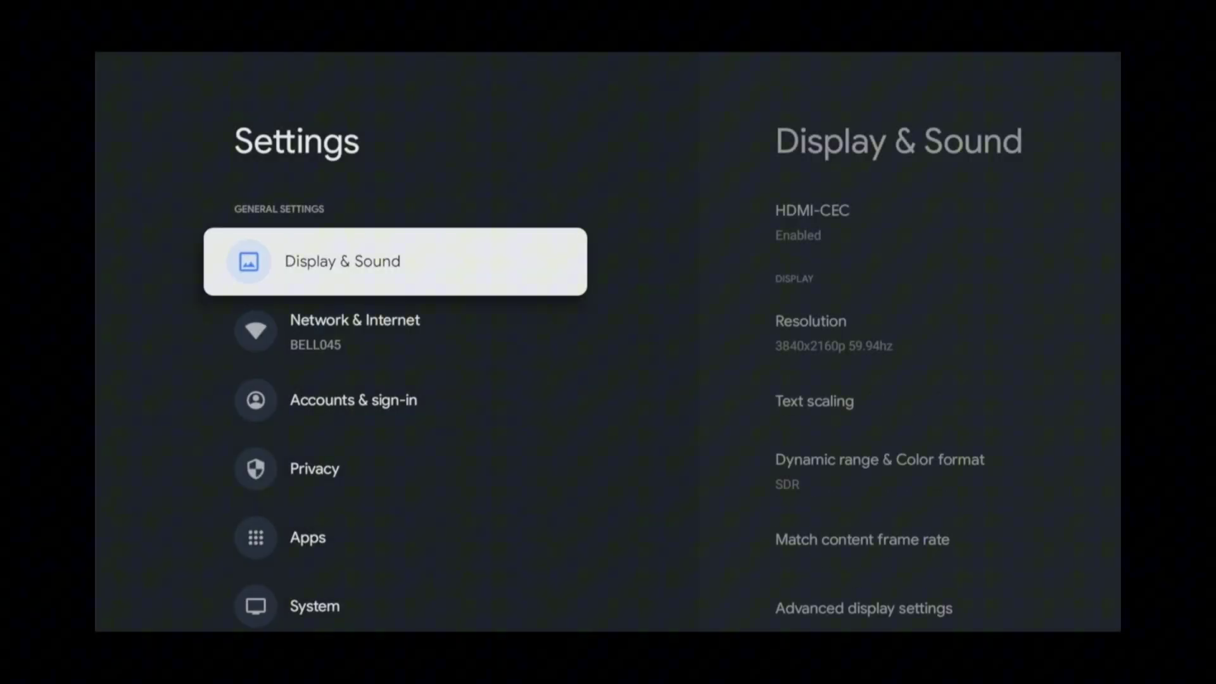
Step: Open the Remotes & Accessories settings
key(Down)
key(Down)
key(Down)
key(Down)
key(Down)
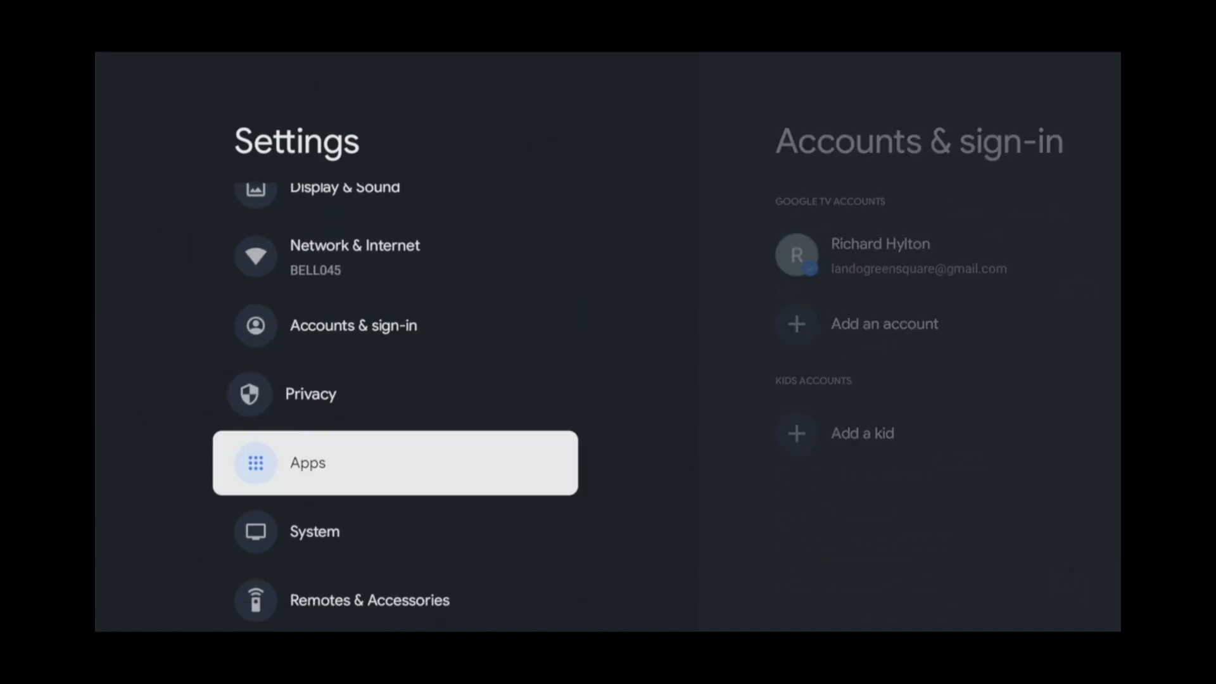
key(Down)
key(Return)
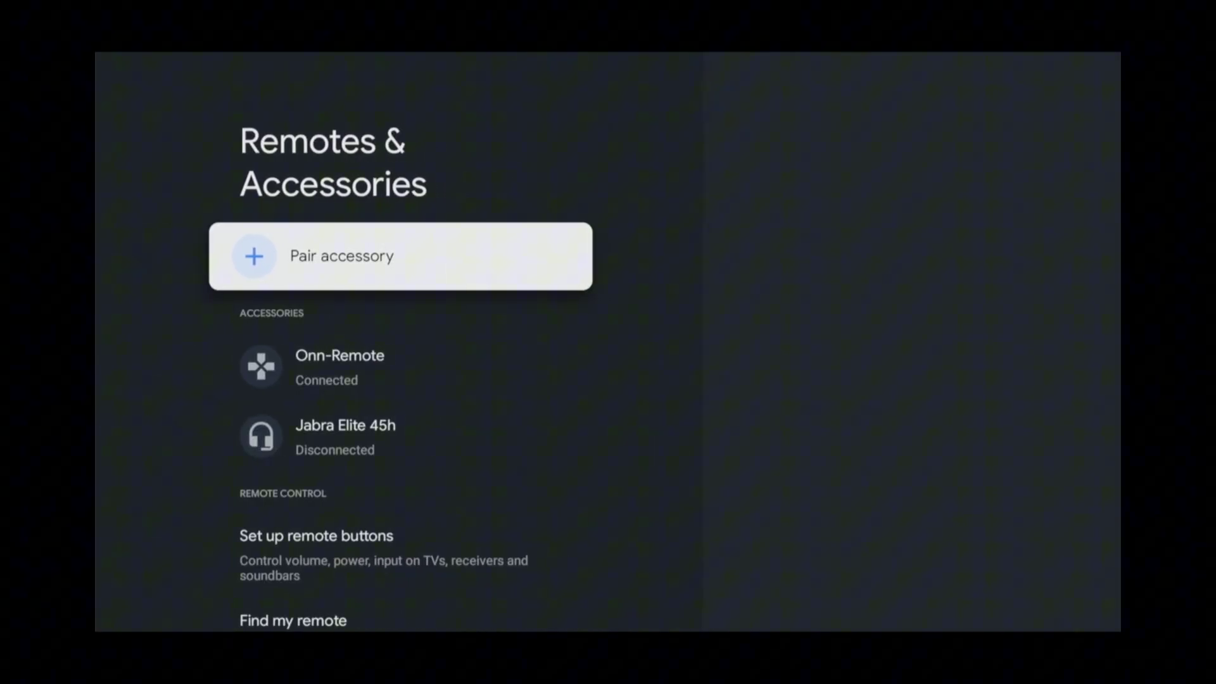
Step: Pair the Pro Controller as a Bluetooth accessory, accept its pairing request and return to the home screen
key(Return)
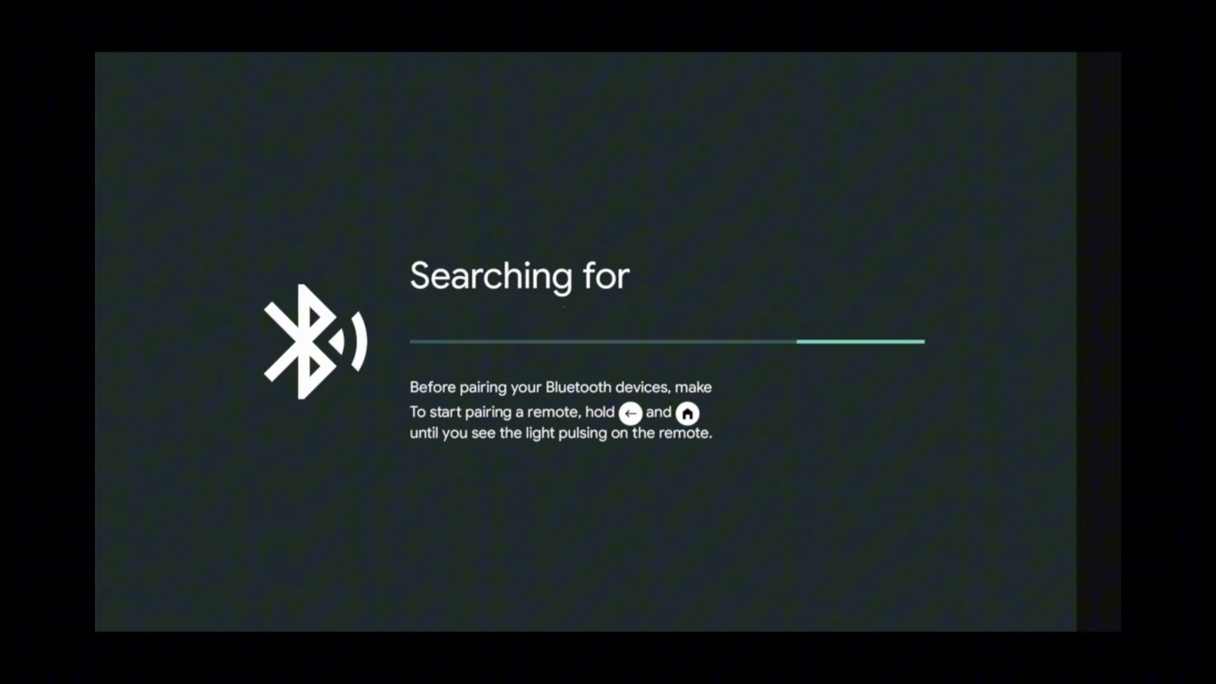
key(Return)
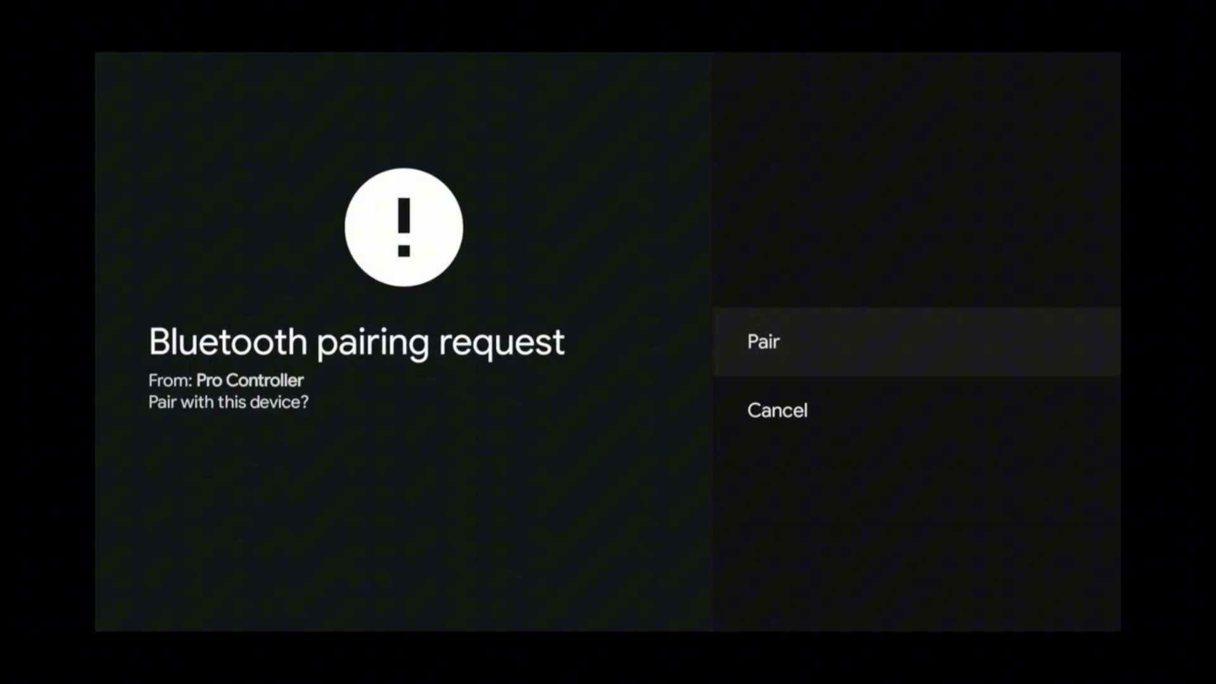
key(Return)
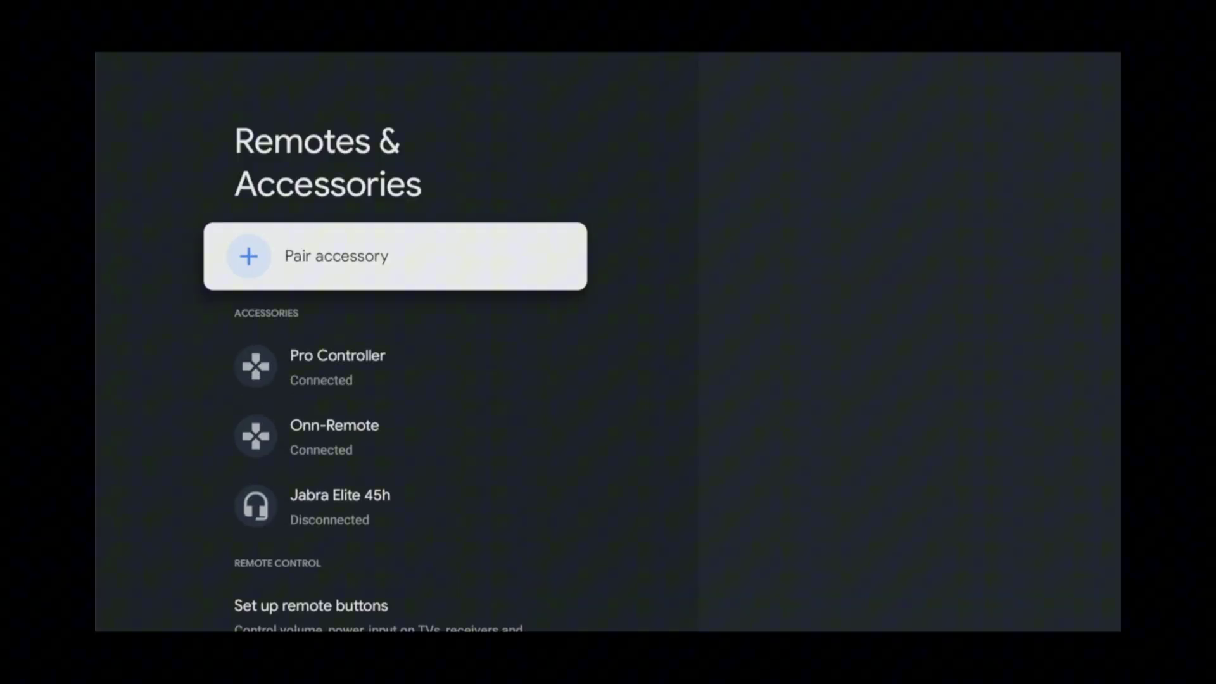
key(Escape)
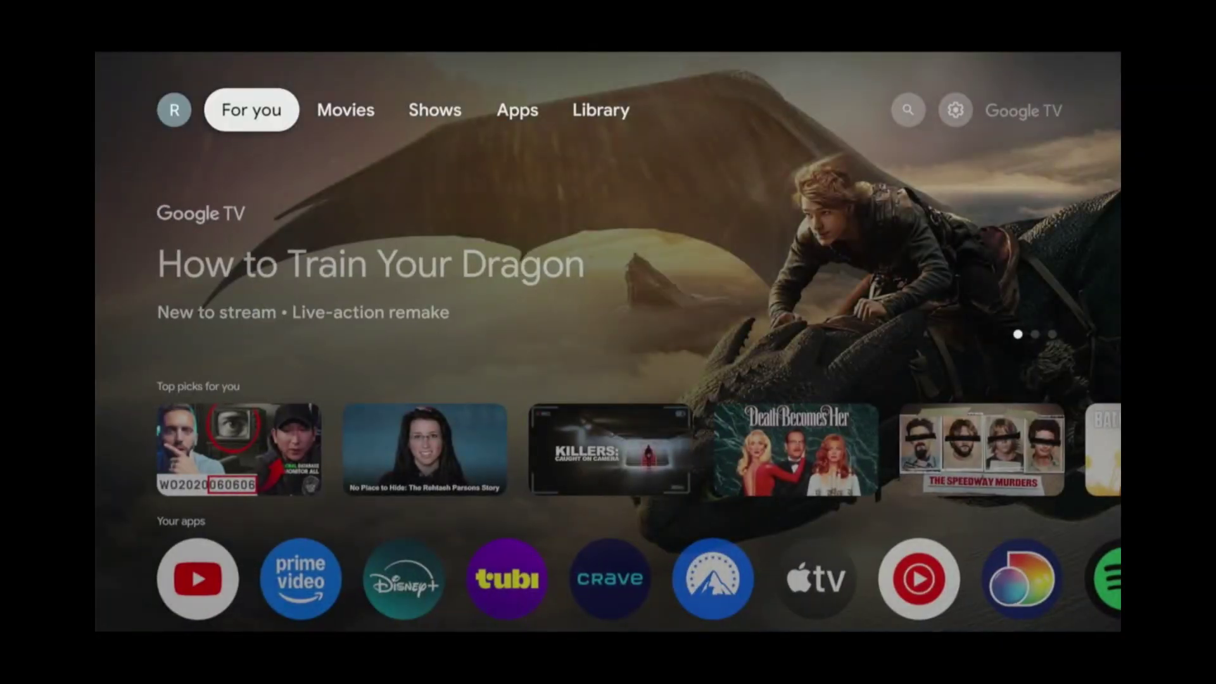
Step: Find Steam Link among the TV's apps and install it, continuing past the gamepad requirement
key(Right)
key(Right)
key(Right)
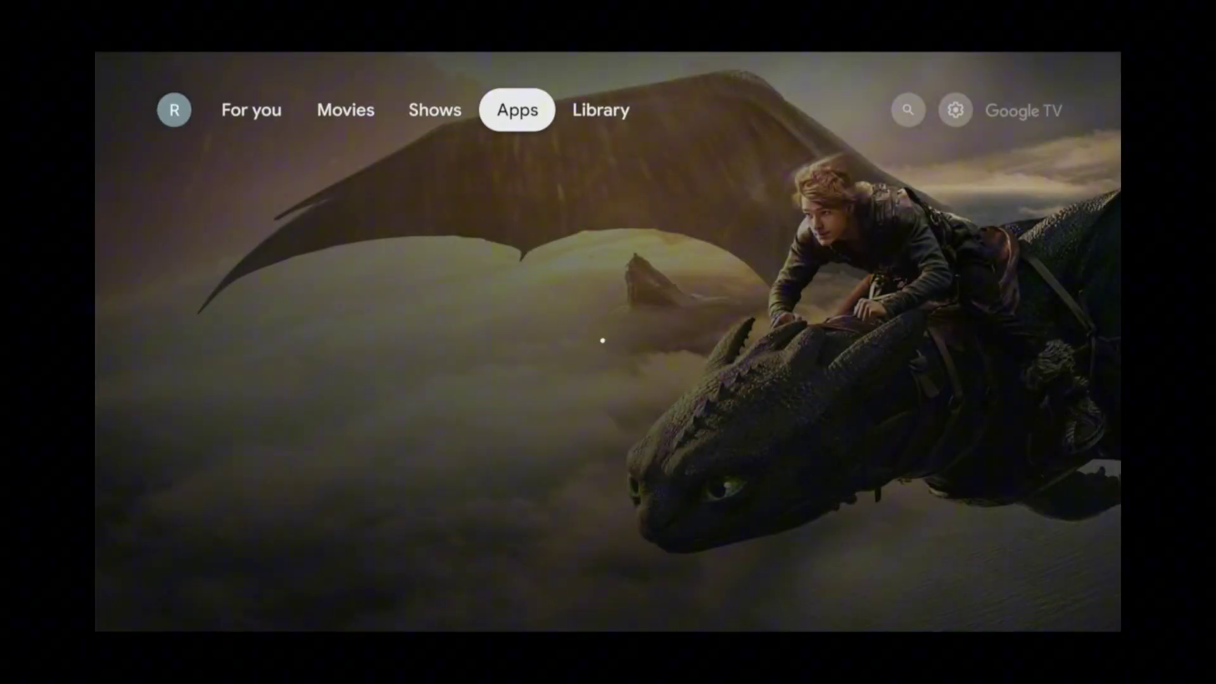
key(Down)
key(Down)
key(Down)
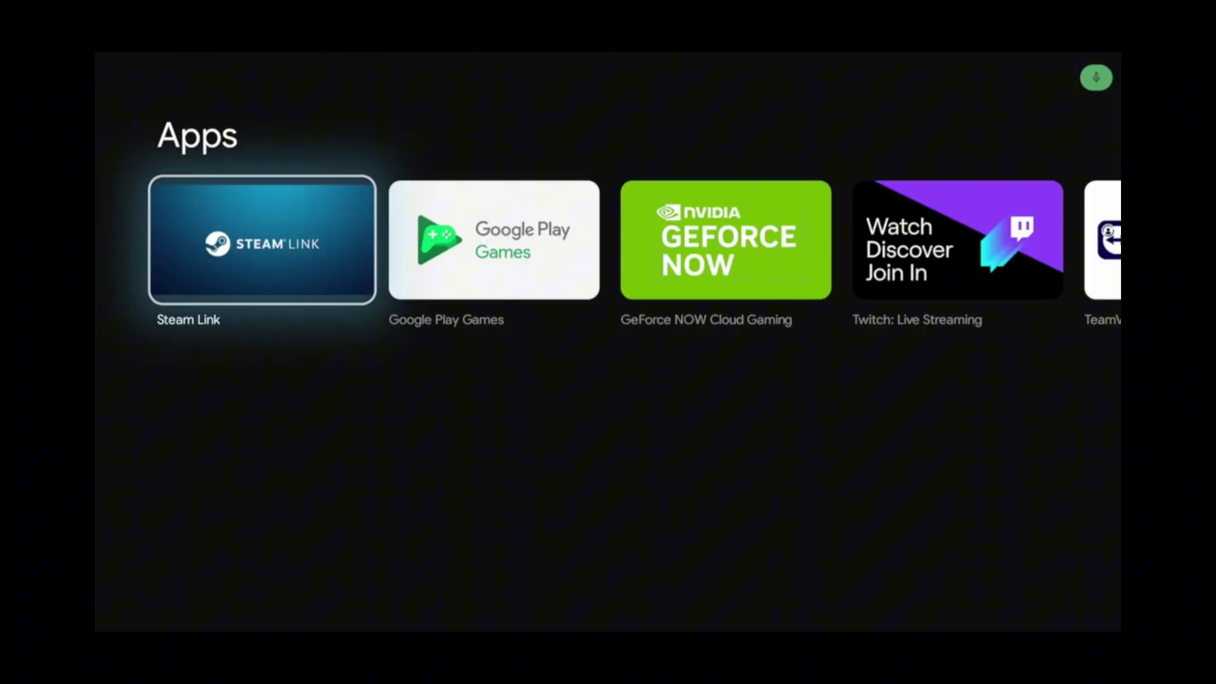
key(Return)
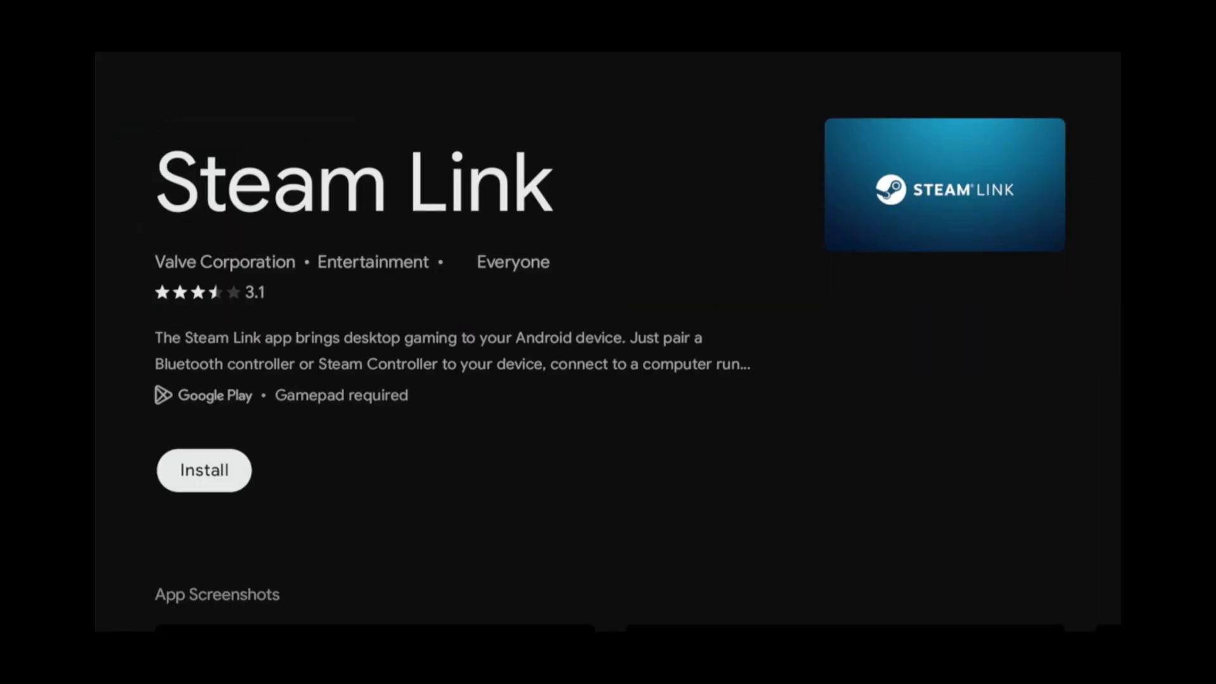
key(Return)
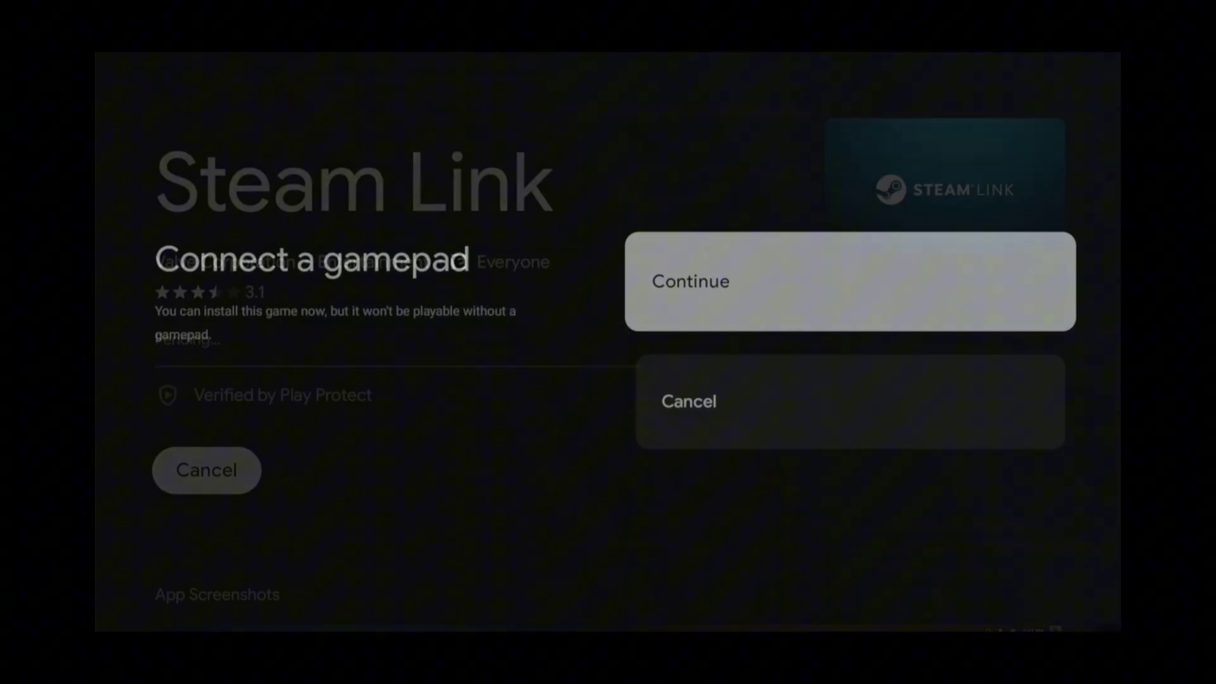
key(Return)
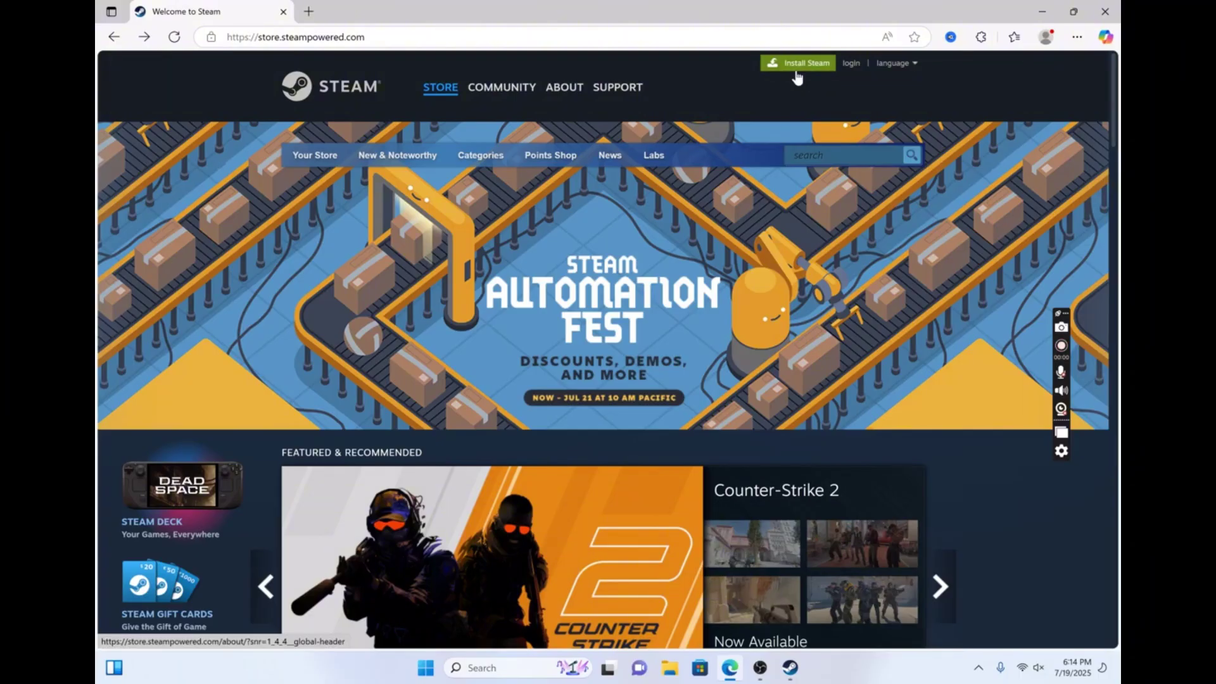
Step: On the PC, download the Steam installer from the Steam website in the browser and run the setup with English as the language
click(798, 78)
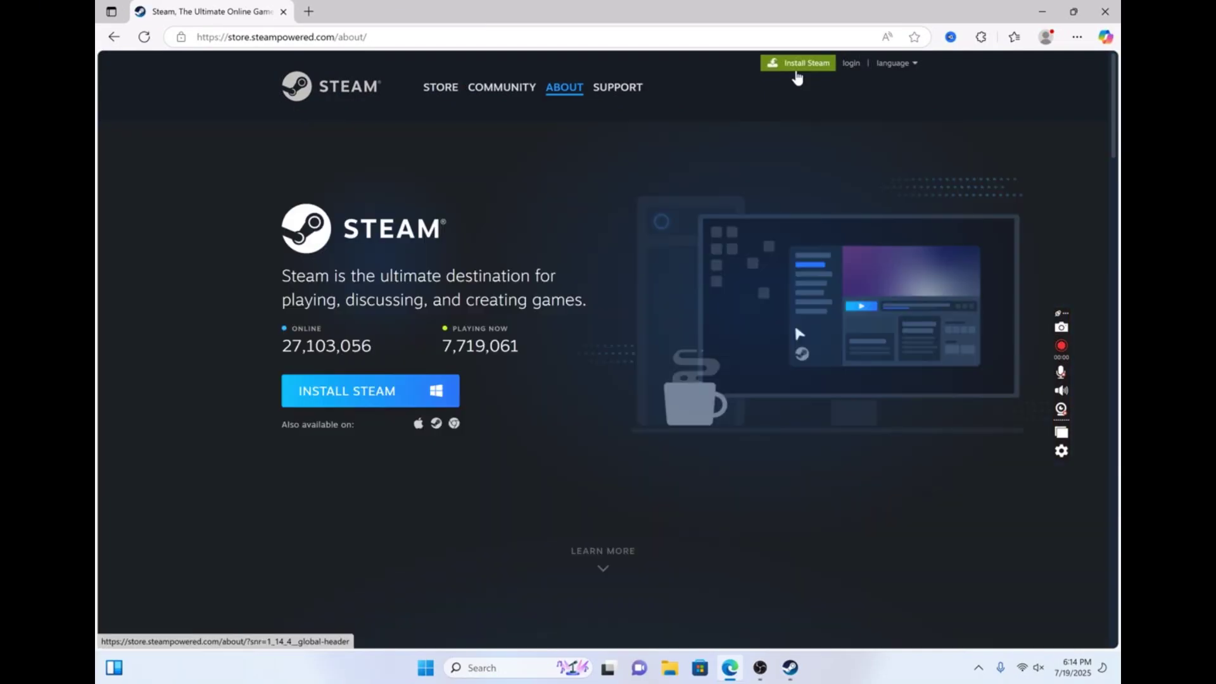
click(386, 393)
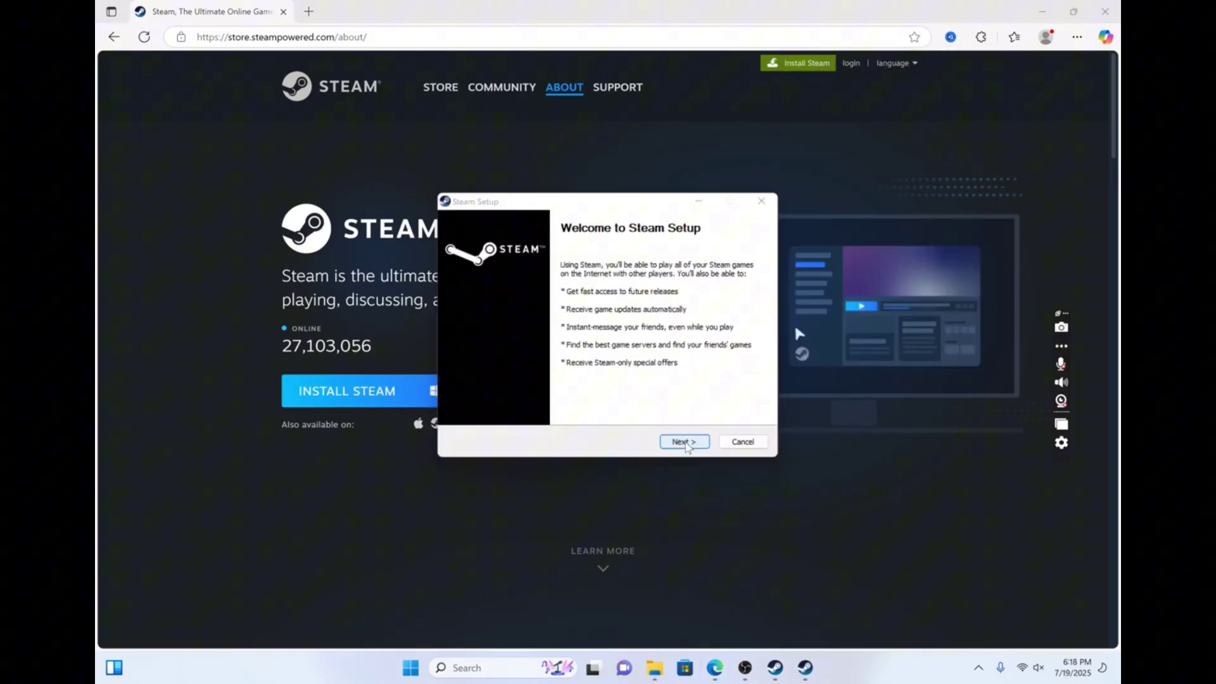
click(684, 442)
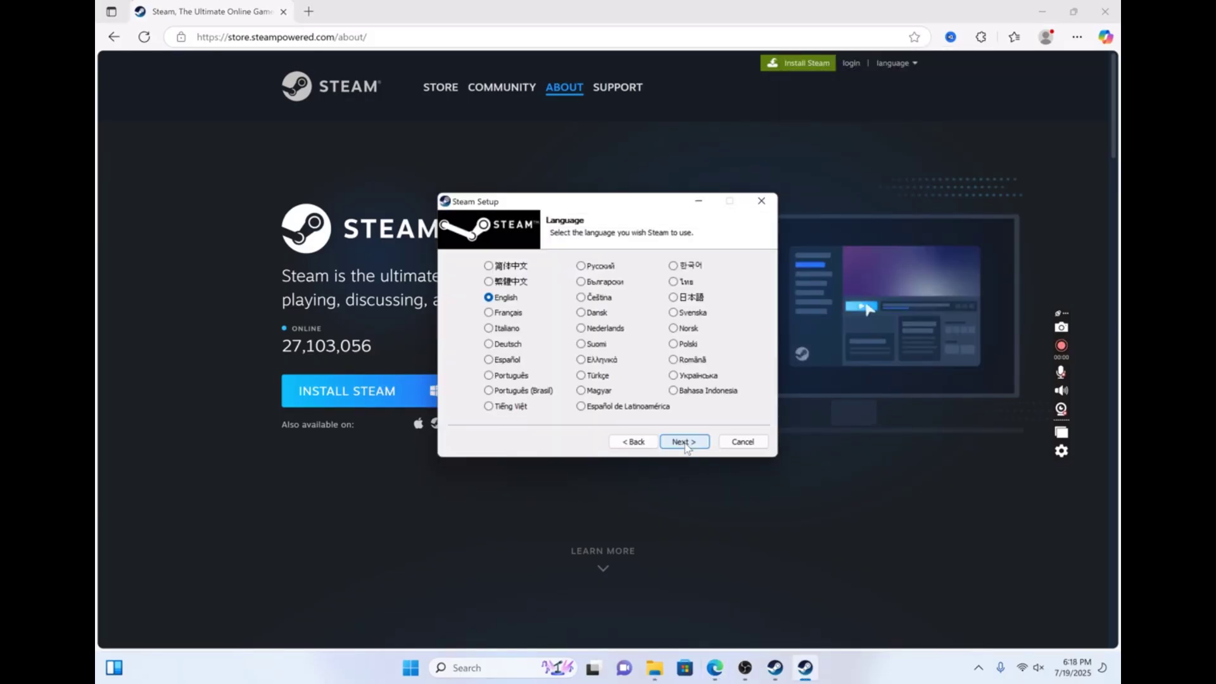
click(684, 442)
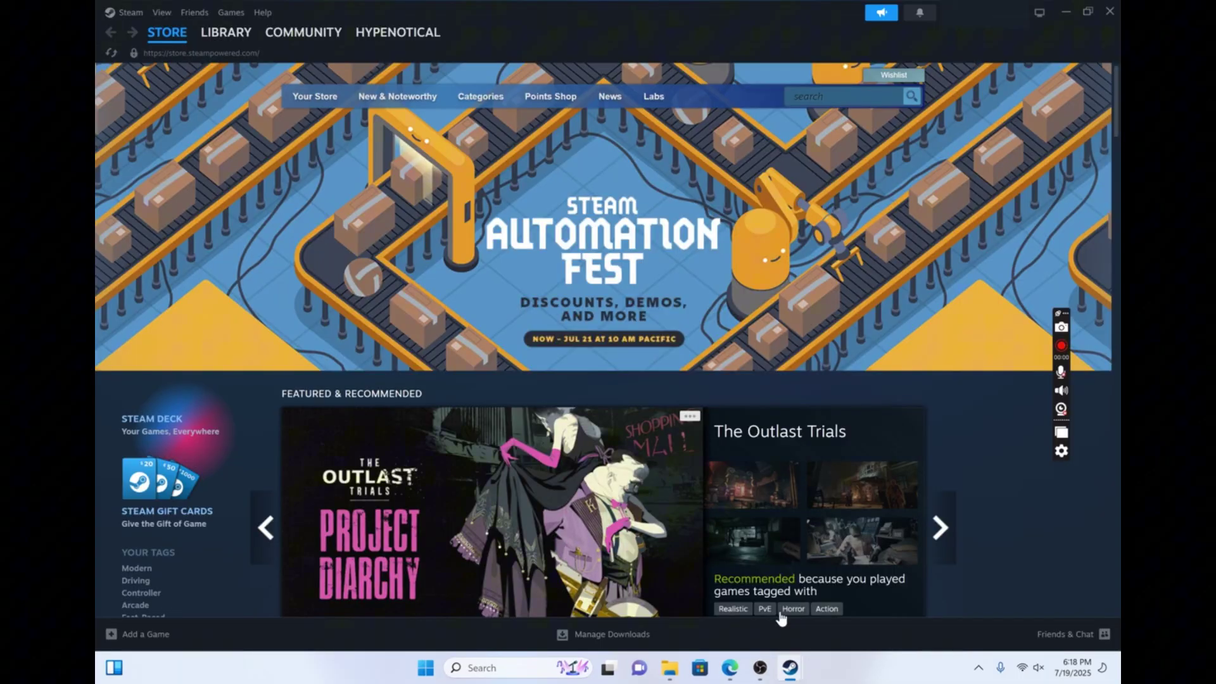
Step: In the Steam client on the PC, open the Remote Play settings
click(112, 13)
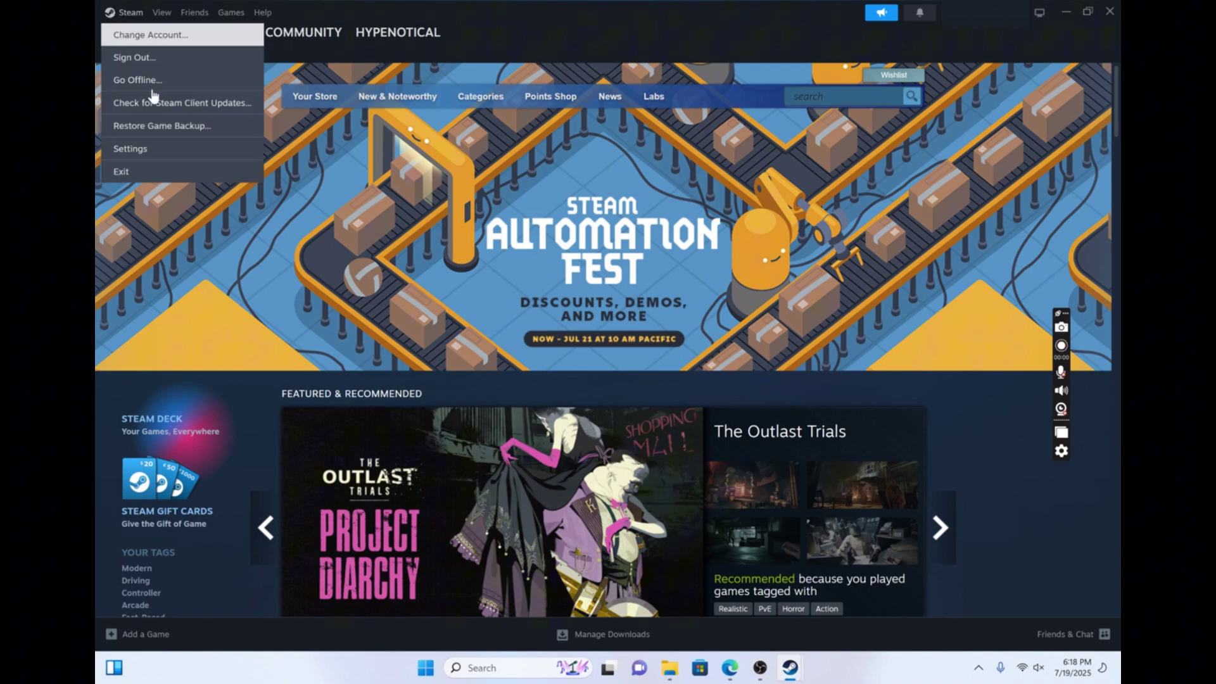
click(145, 150)
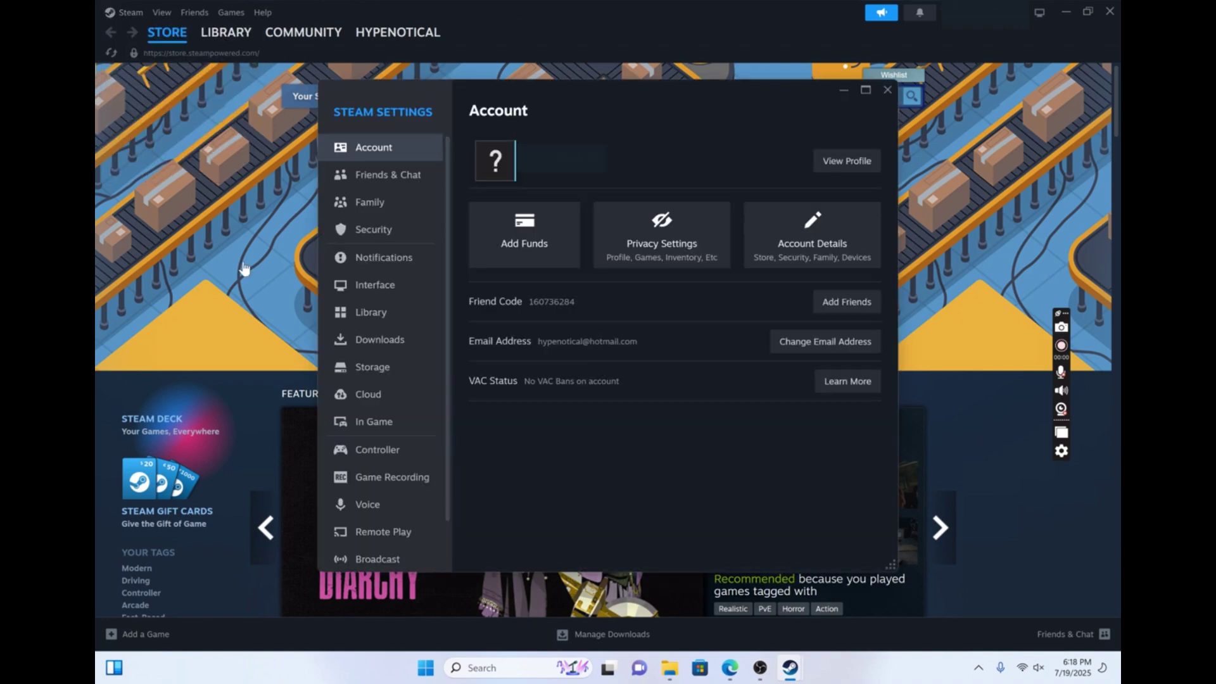
click(361, 542)
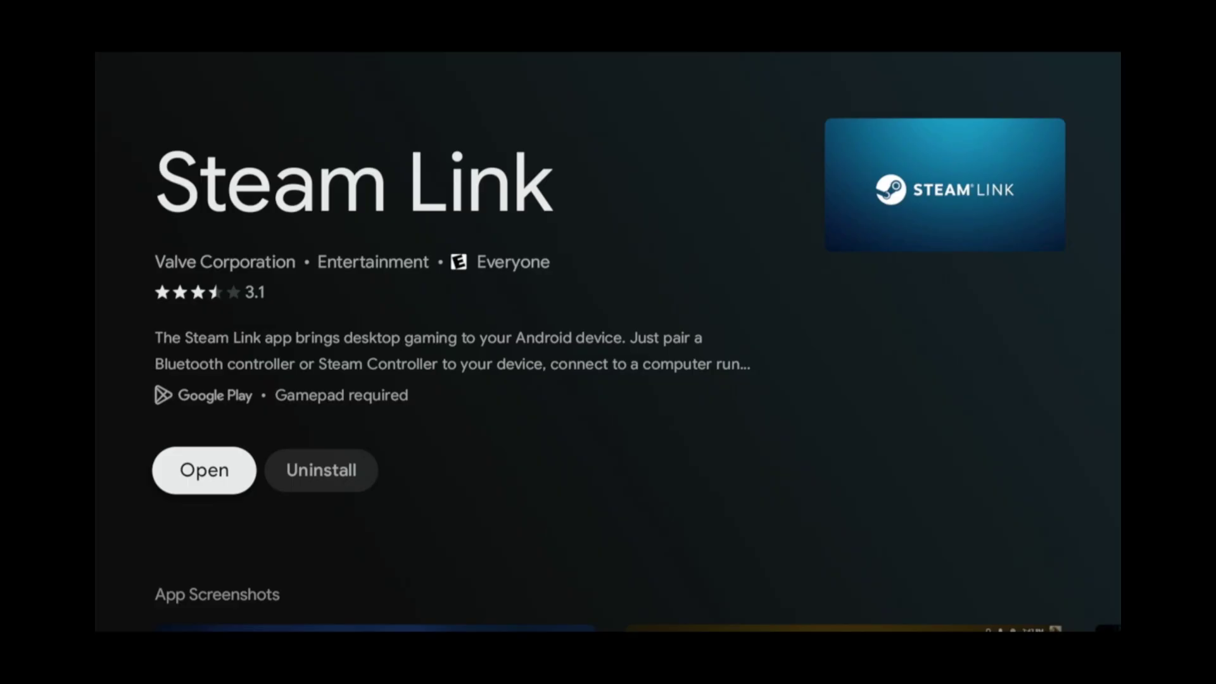
Step: On the TV, launch Steam Link, allow it to find nearby devices and start pairing with another computer
key(Return)
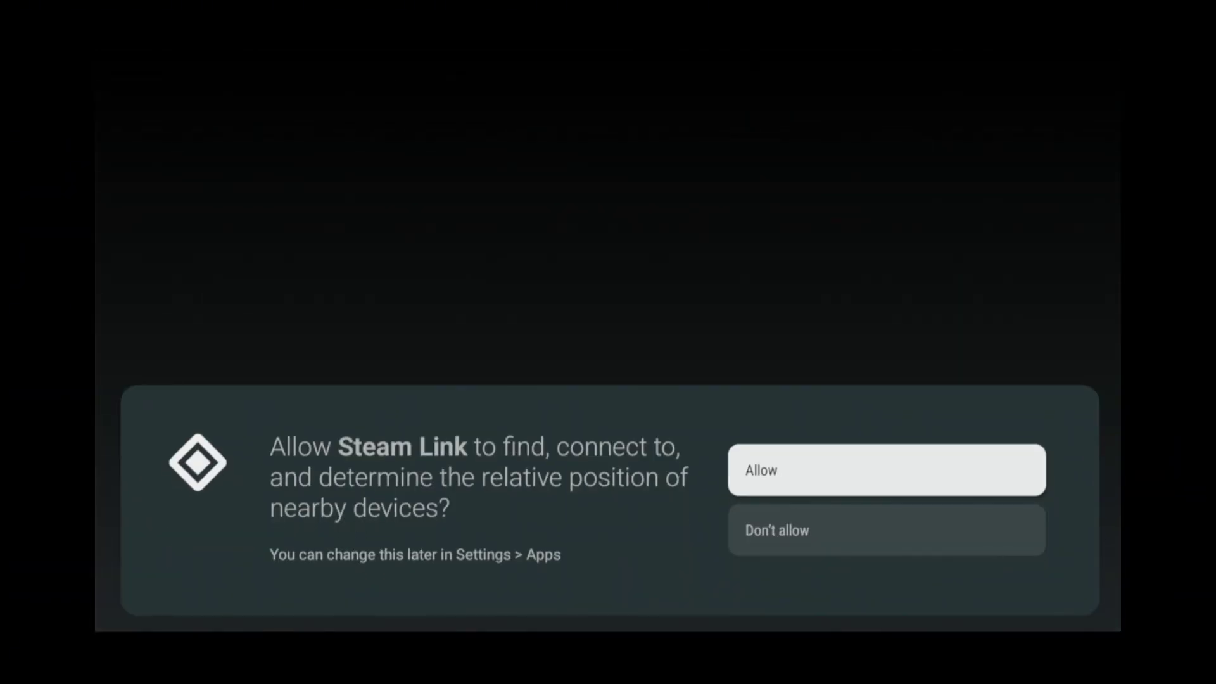
key(Return)
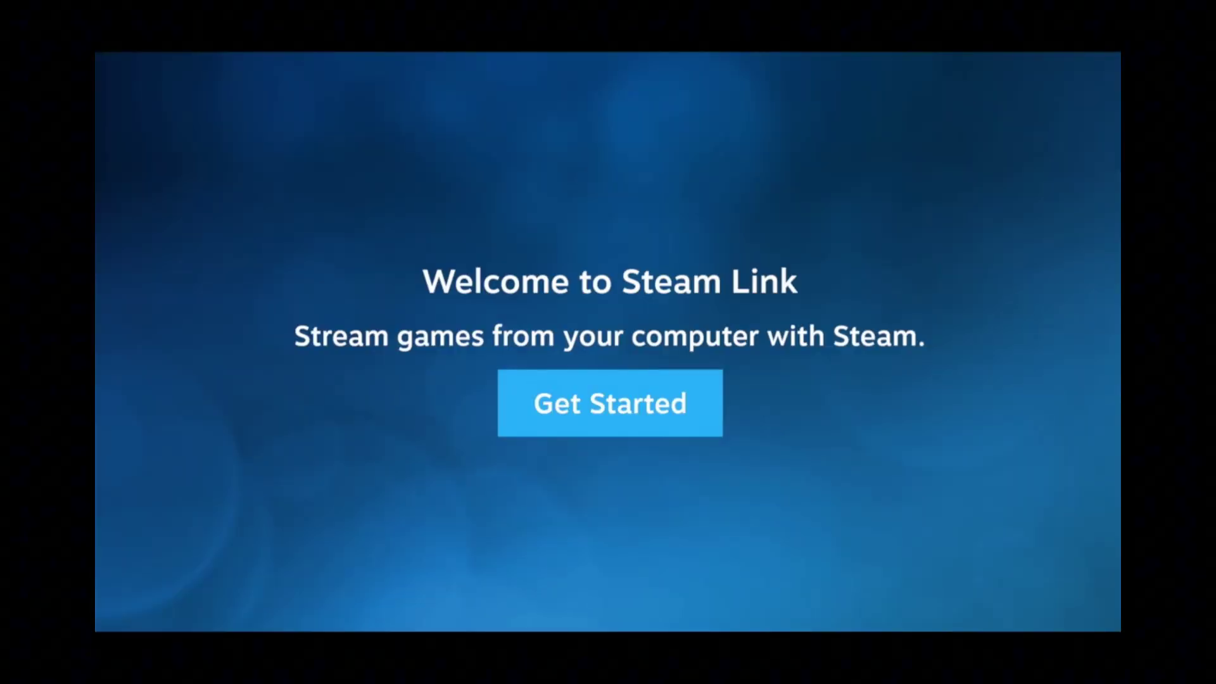
key(Return)
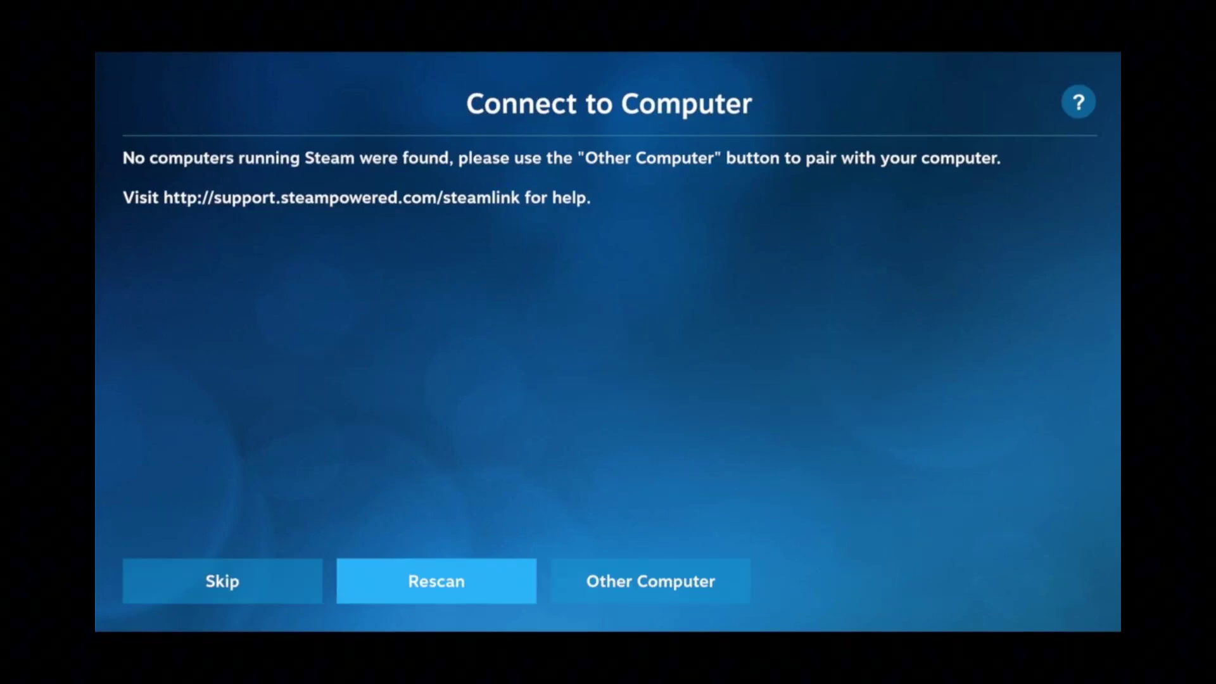
key(Right)
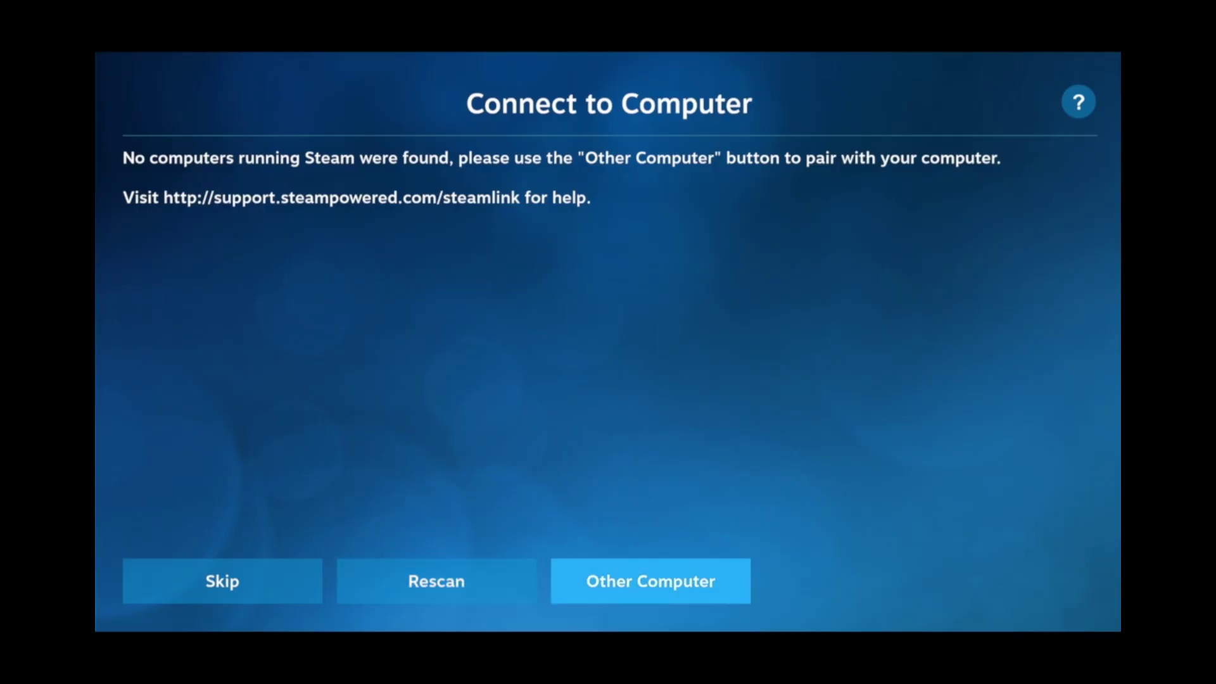
key(Return)
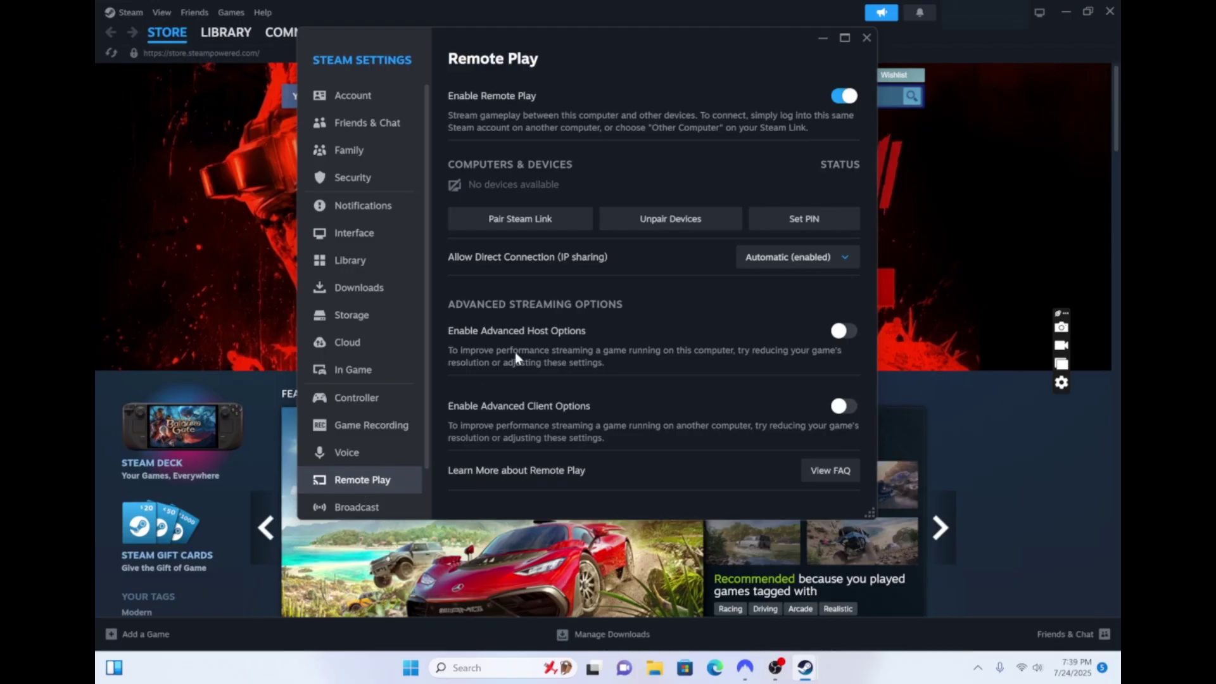
Step: In Steam's Remote Play settings on the PC, pair the Steam Link by entering and confirming the device authorization code
click(541, 222)
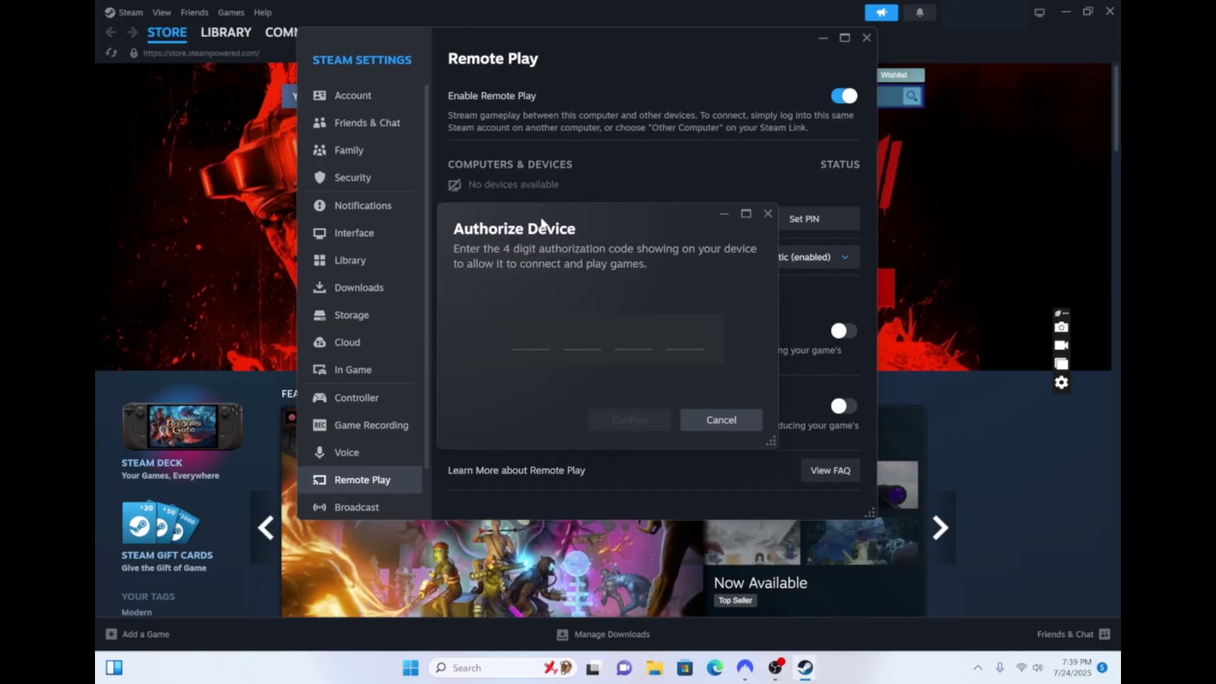
text(305)
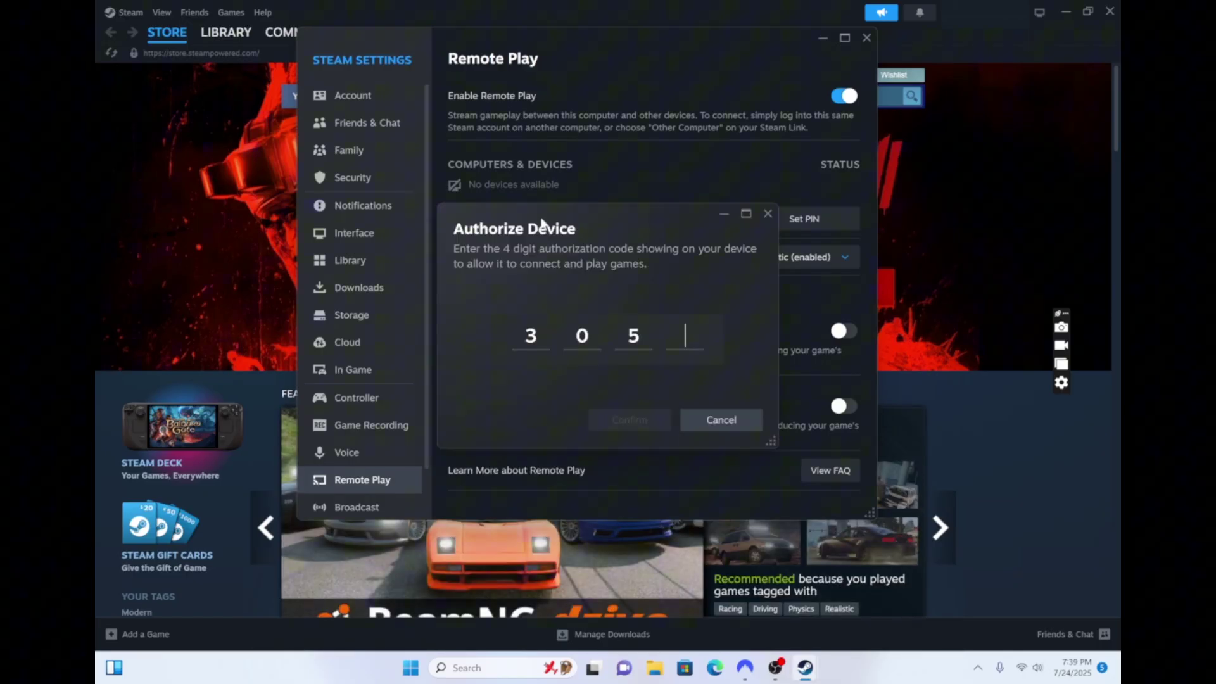
text(6)
click(625, 421)
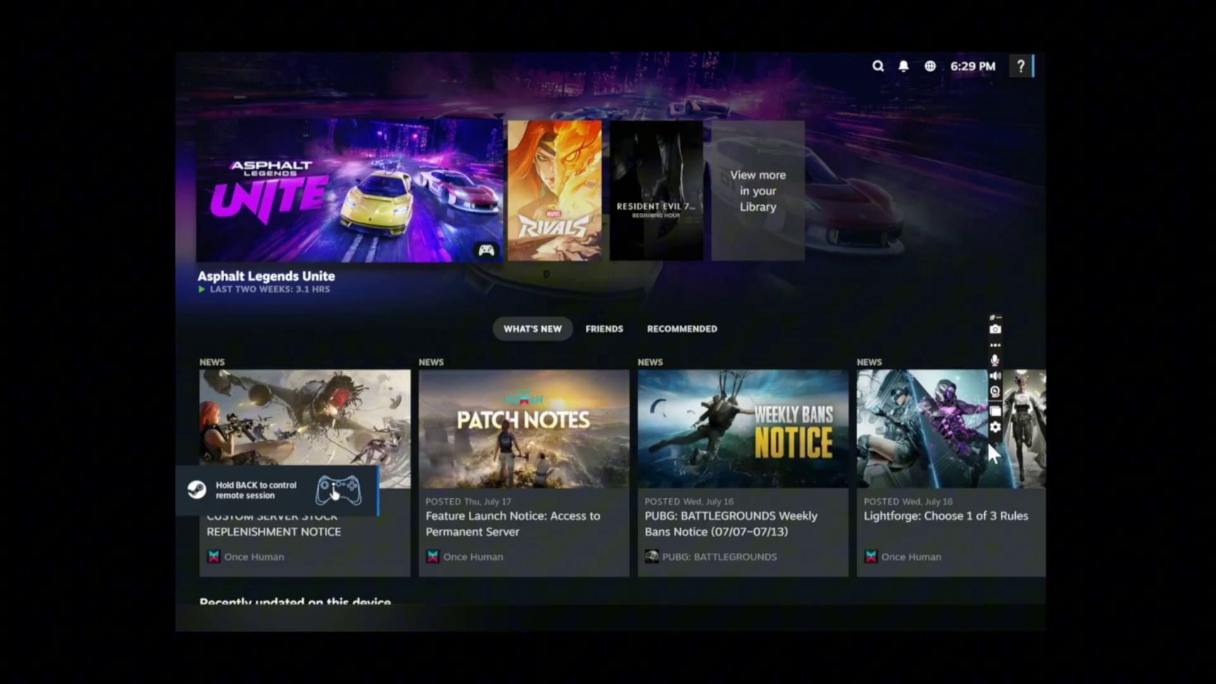
Step: Open Asphalt Legends Unite from the streamed Big Picture home screen
key(Return)
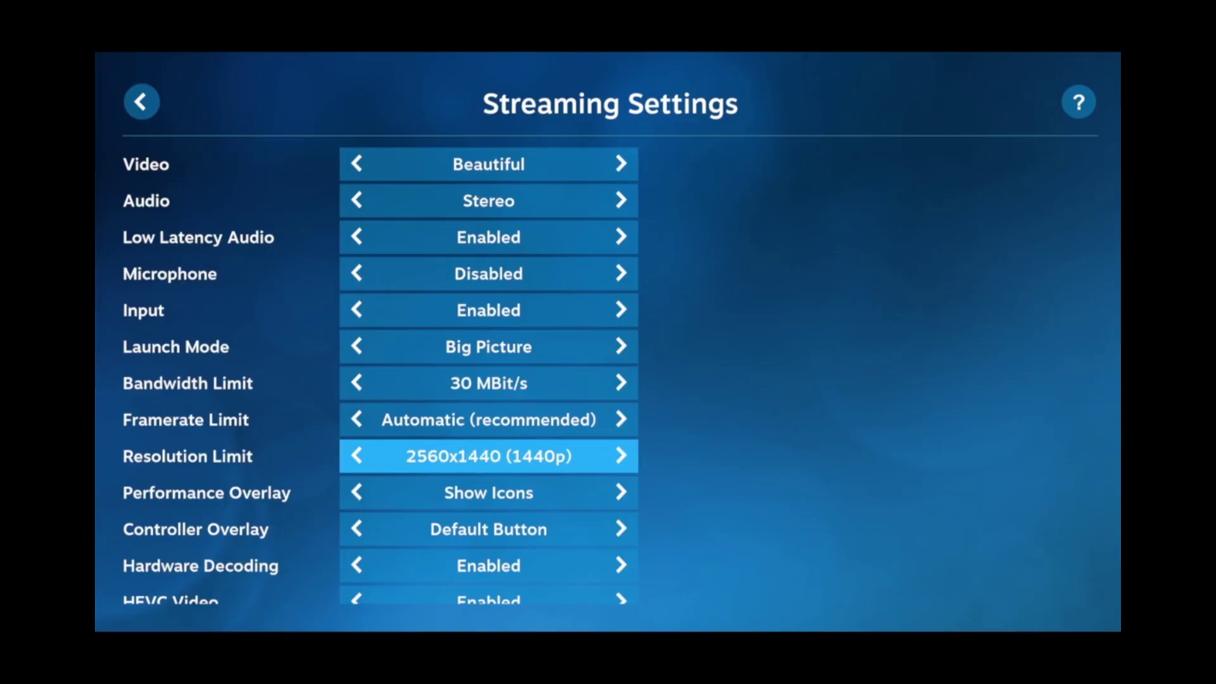
Step: Lower the Resolution Limit in Steam Link's Streaming Settings to 1280x720 (720p)
key(Left)
key(Left)
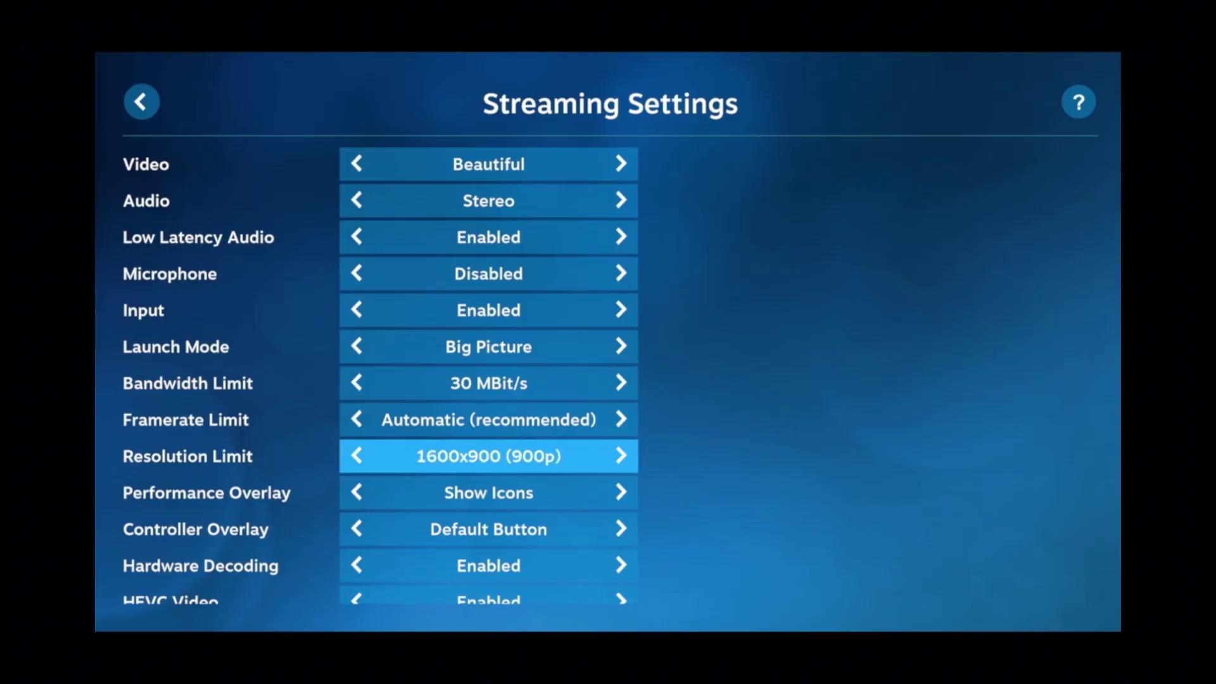
key(Left)
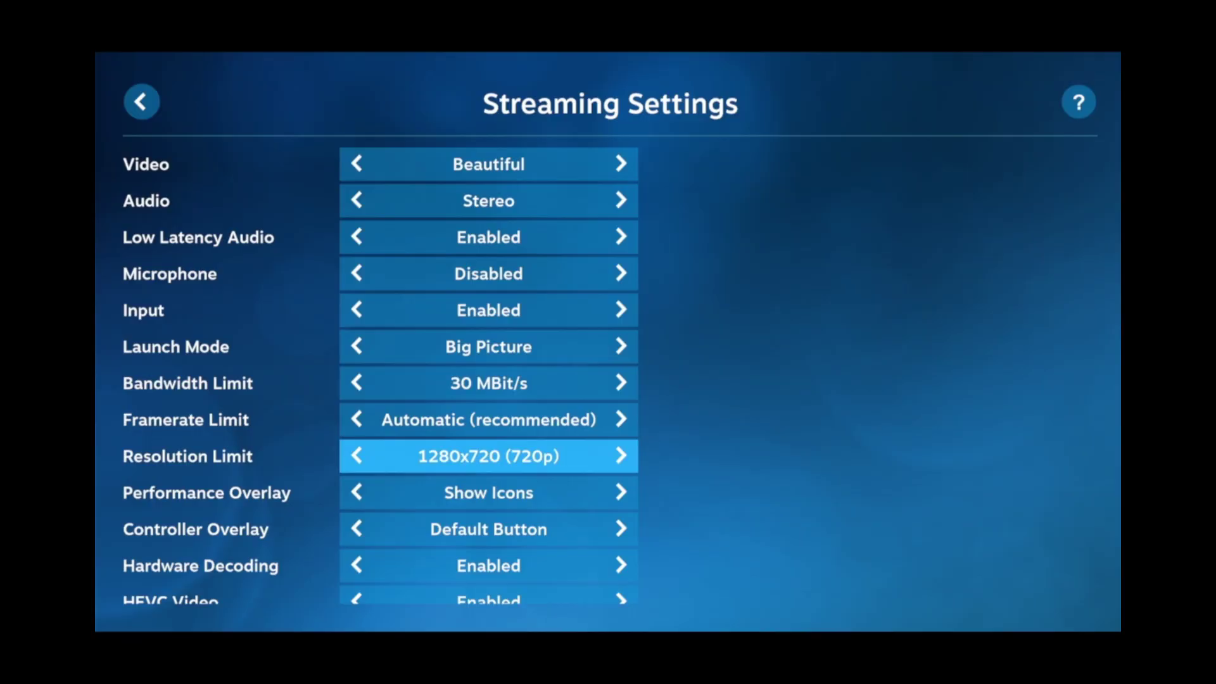